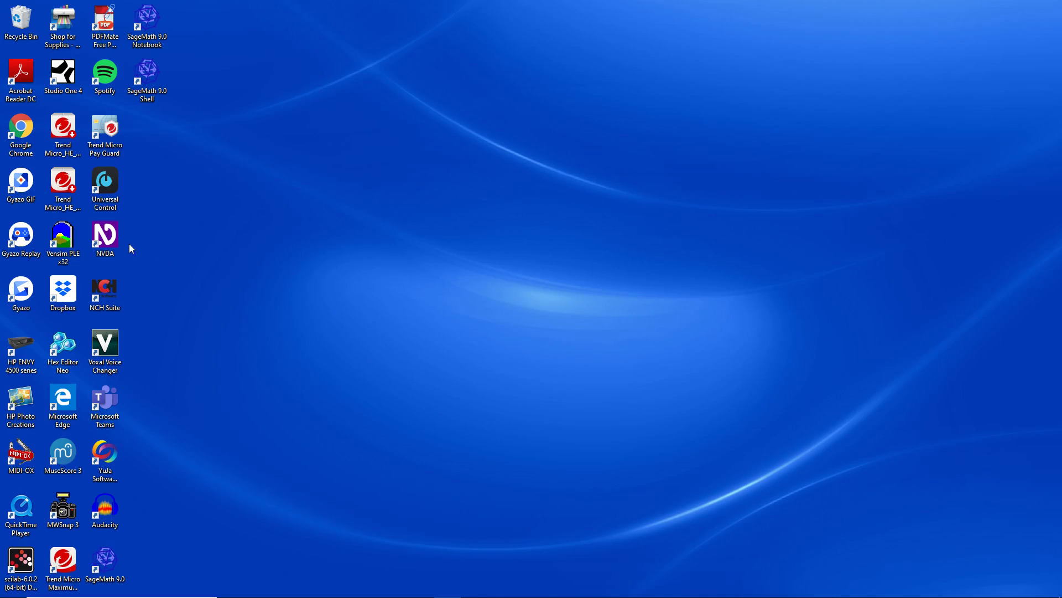
Step: Start the NVDA screen reader and accept its welcome dialog with the default options
{"action": "double_click", "coordinate": [113, 246]}
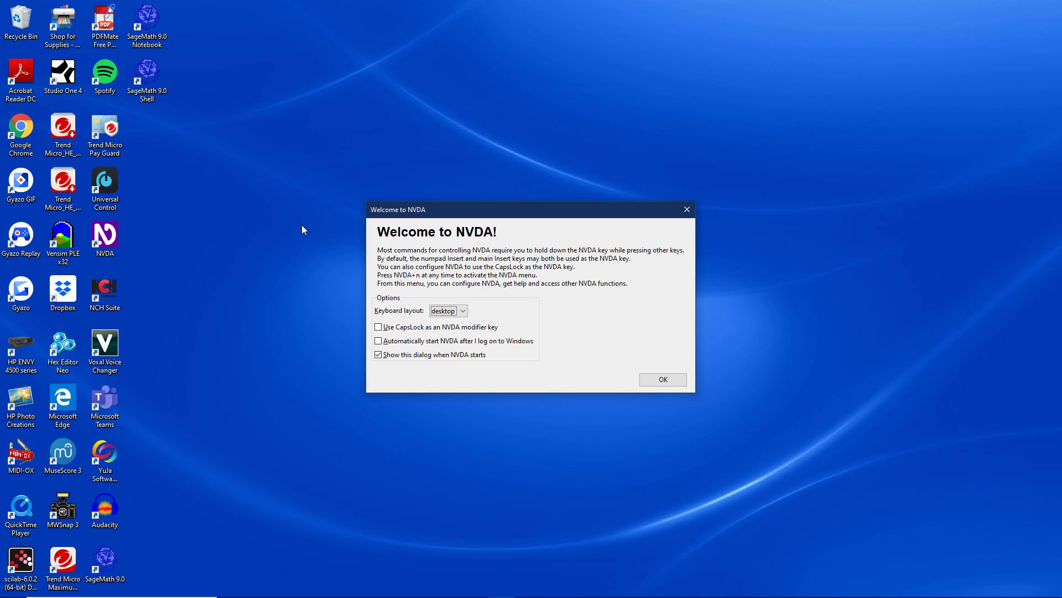
{"action": "left_click", "coordinate": [302, 226]}
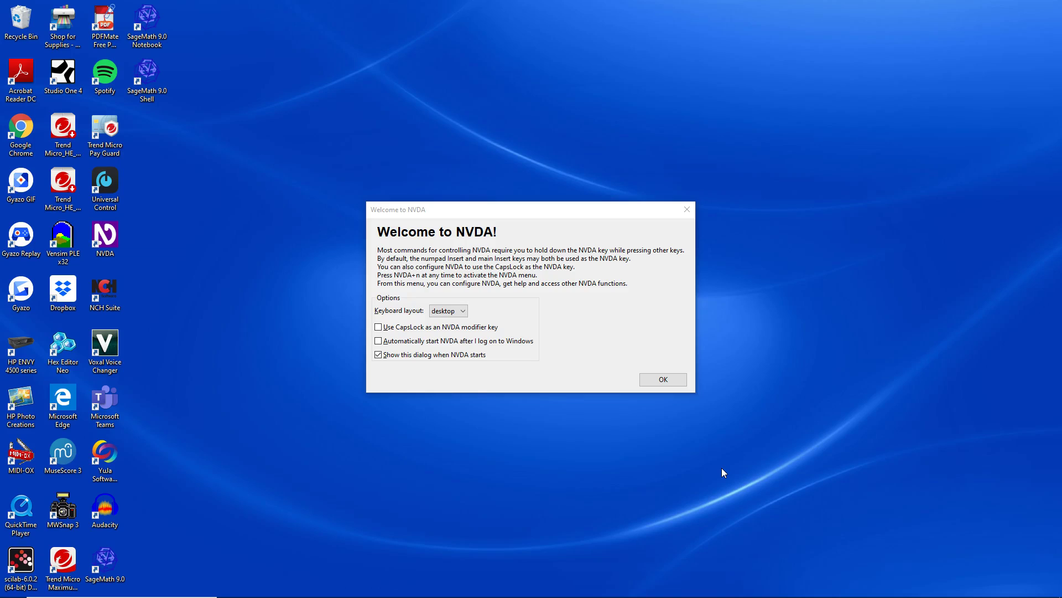
{"action": "left_click", "coordinate": [671, 381]}
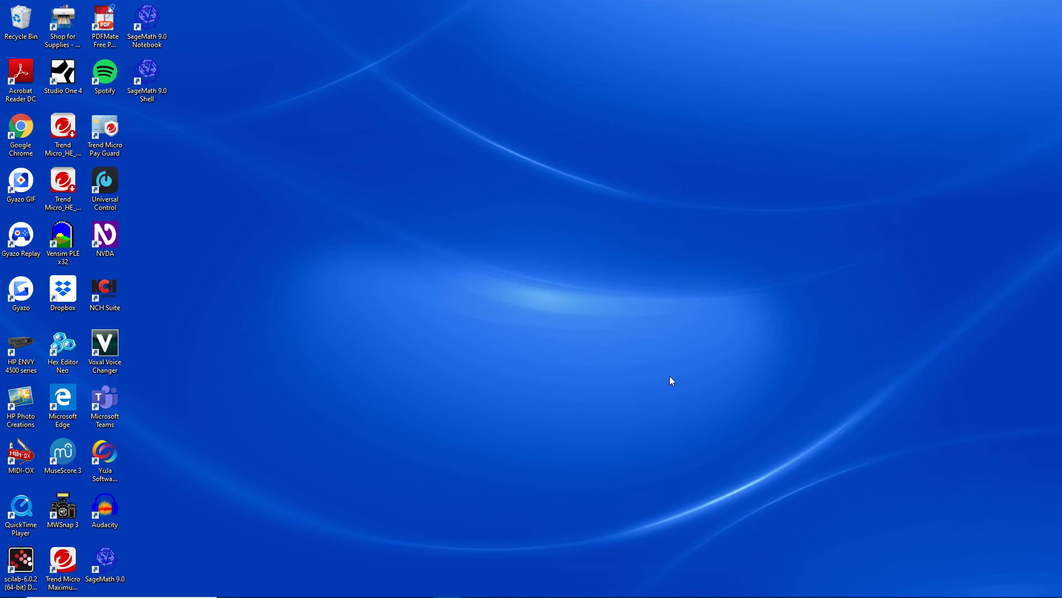
Step: Launch Arena and dismiss its student evaluation notice
{"action": "left_click", "coordinate": [166, 588]}
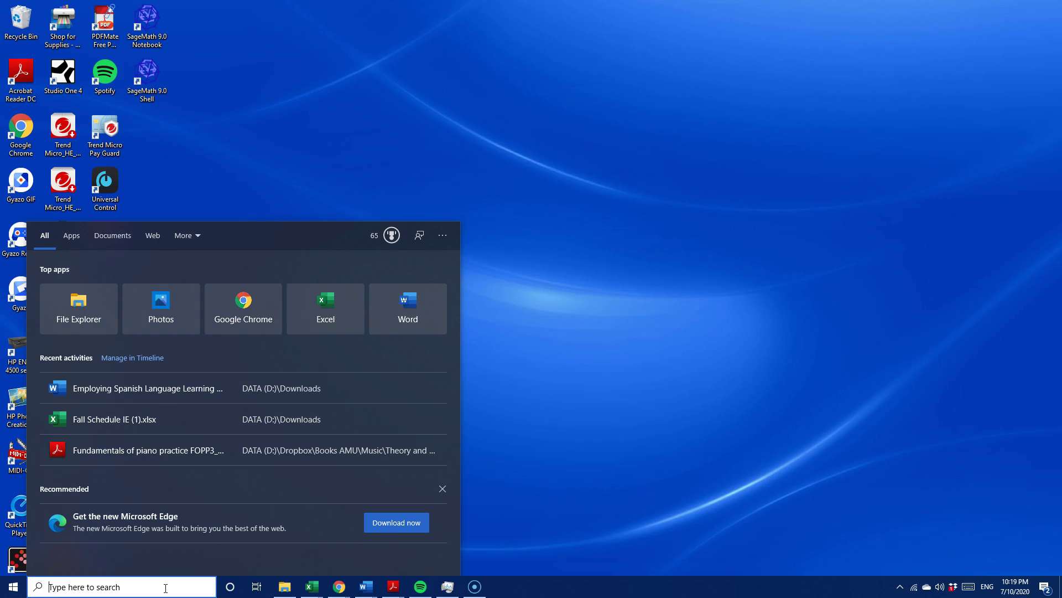
{"action": "type", "text": "arena"}
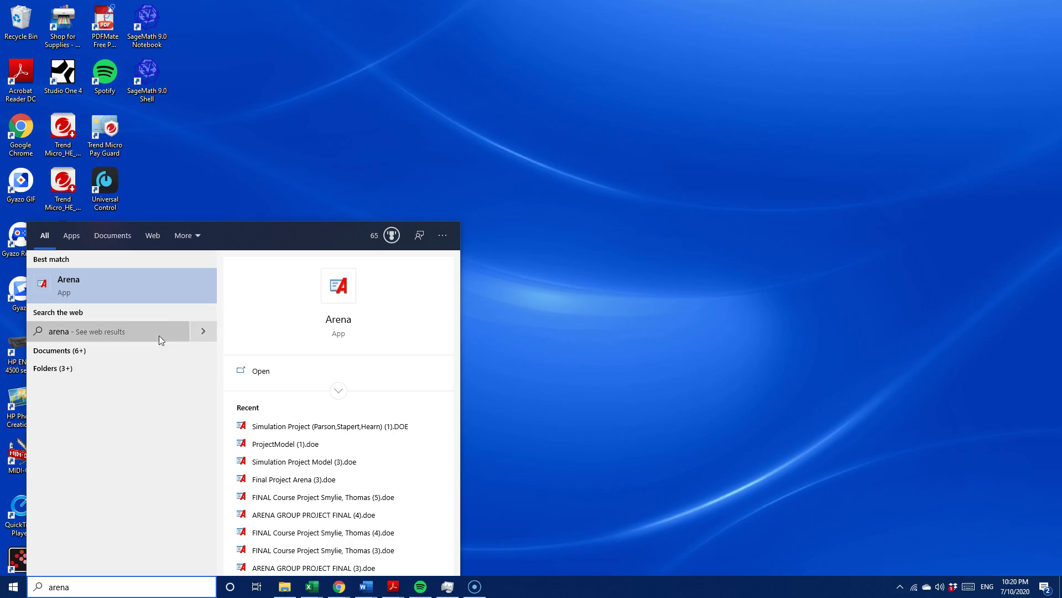
{"action": "left_click", "coordinate": [100, 283]}
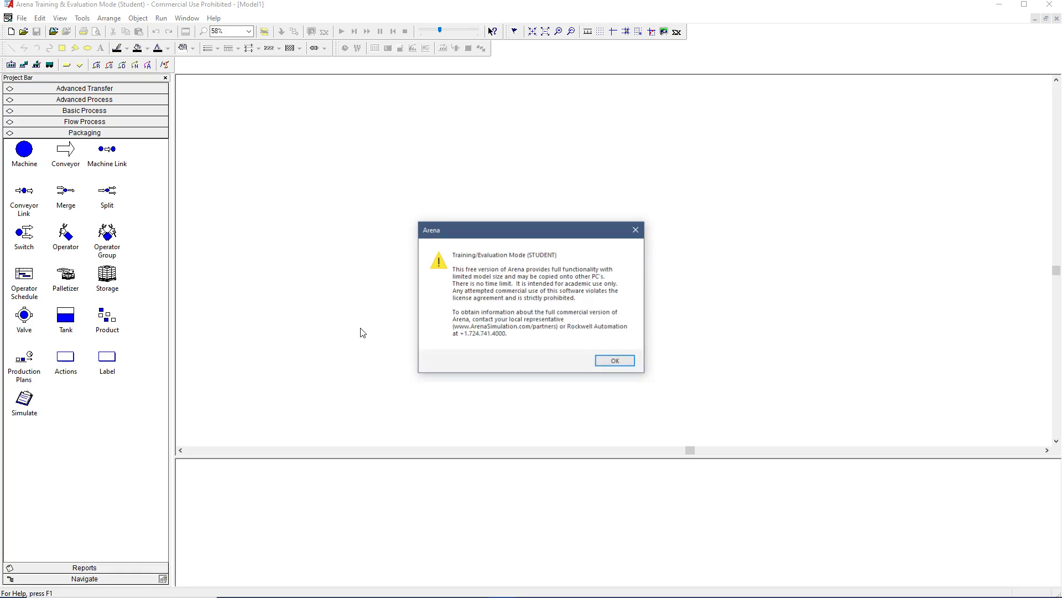
{"action": "left_click", "coordinate": [616, 362]}
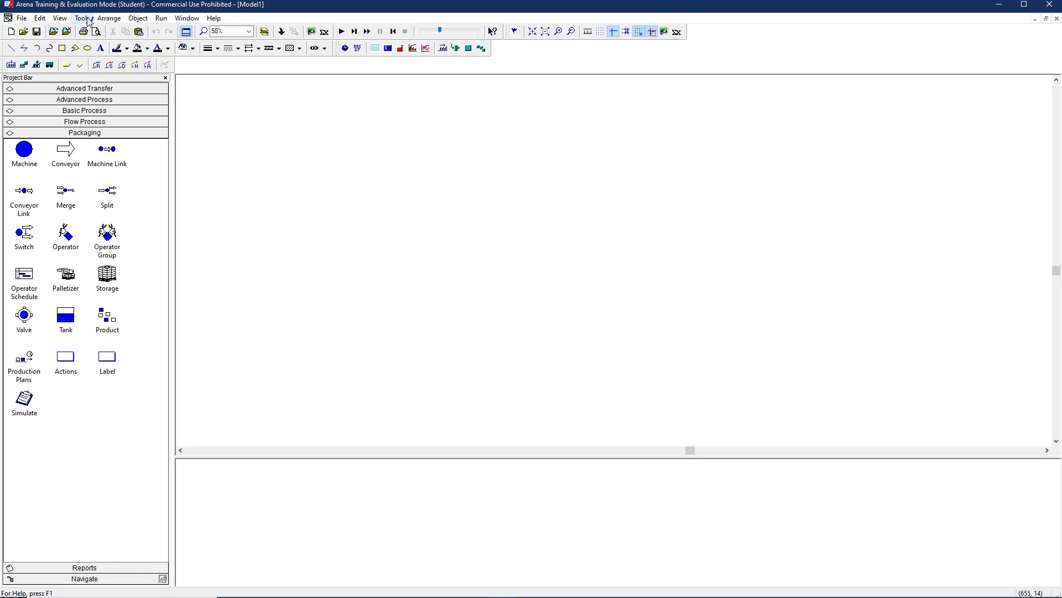
{"action": "left_click", "coordinate": [24, 20]}
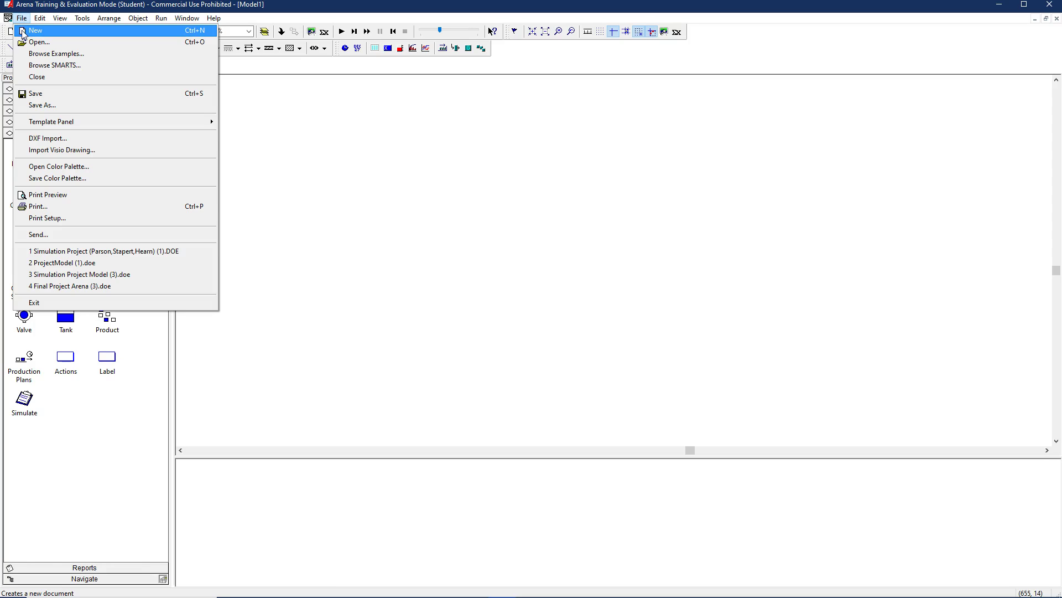
{"action": "left_click", "coordinate": [337, 126]}
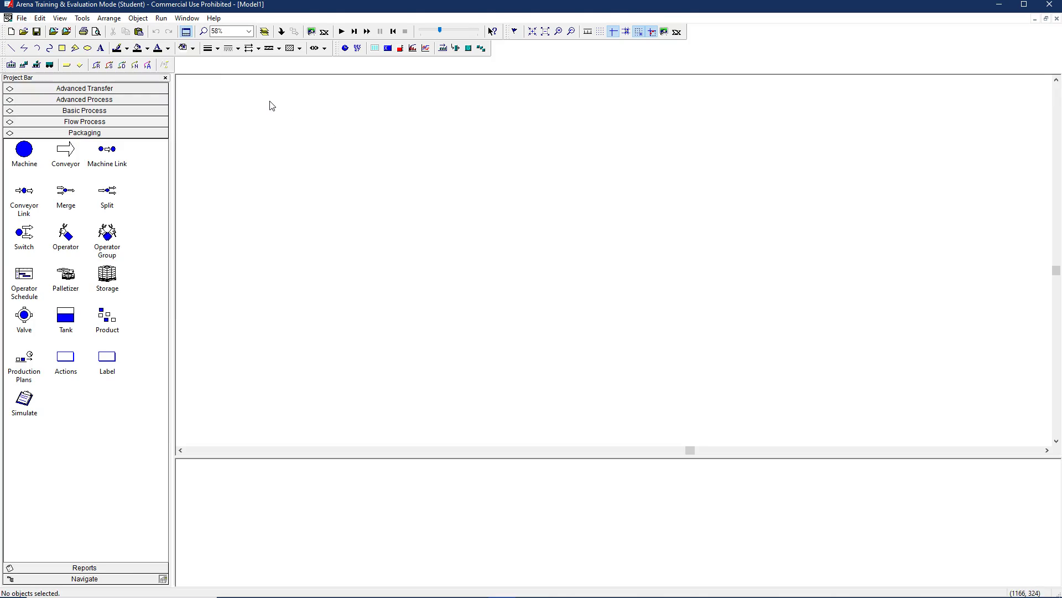
Step: Build a connected flow in the empty model by placing Create, Process and Dispose modules from the Basic Process set in a row
{"action": "left_click", "coordinate": [85, 111]}
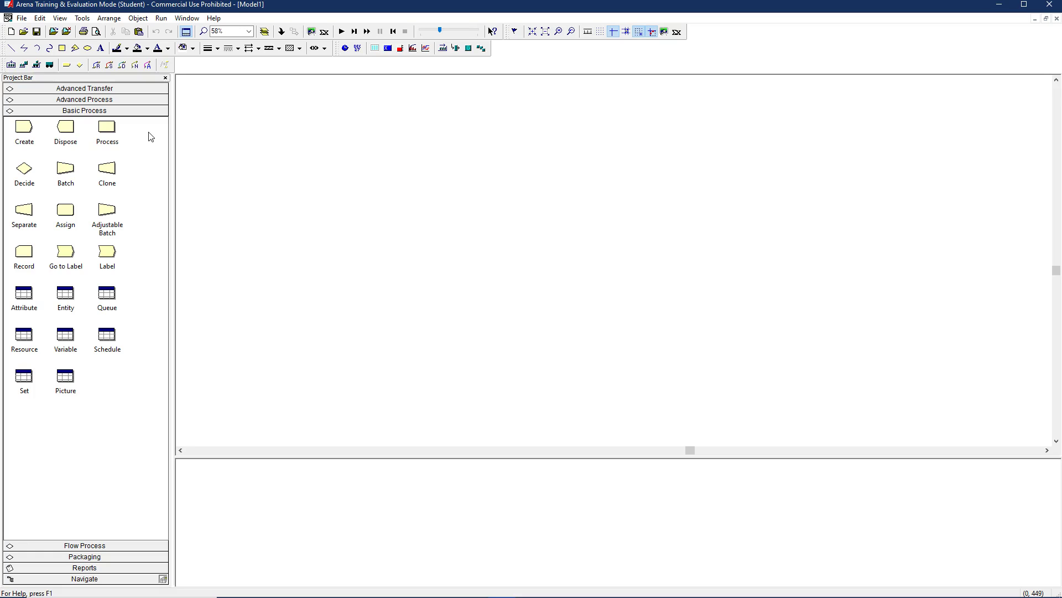
{"action": "left_click", "coordinate": [30, 132]}
{"action": "left_click_drag", "start_coordinate": [30, 132], "coordinate": [200, 169]}
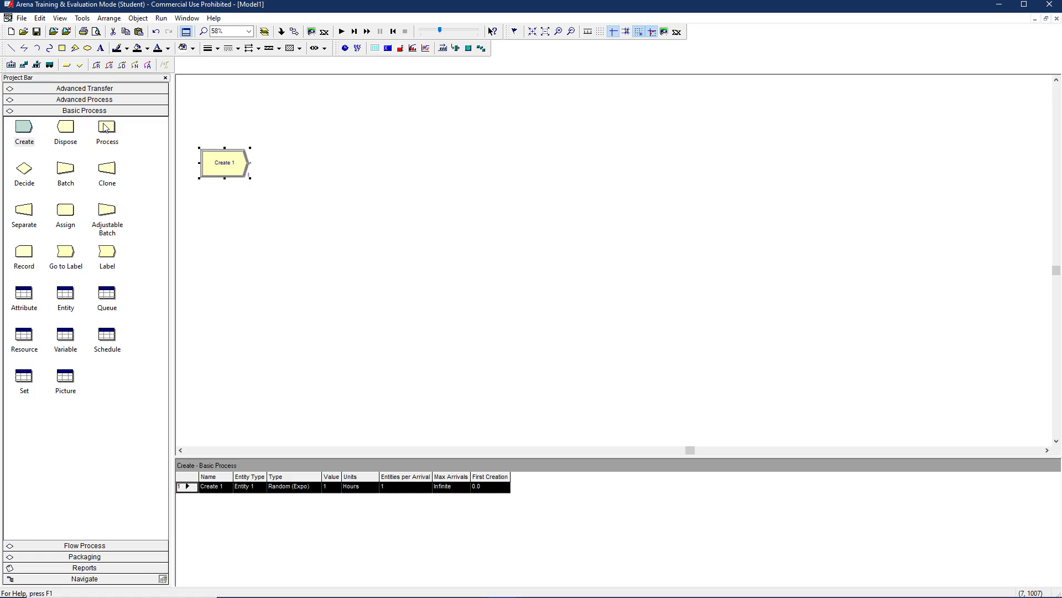
{"action": "left_click_drag", "start_coordinate": [105, 128], "coordinate": [284, 170]}
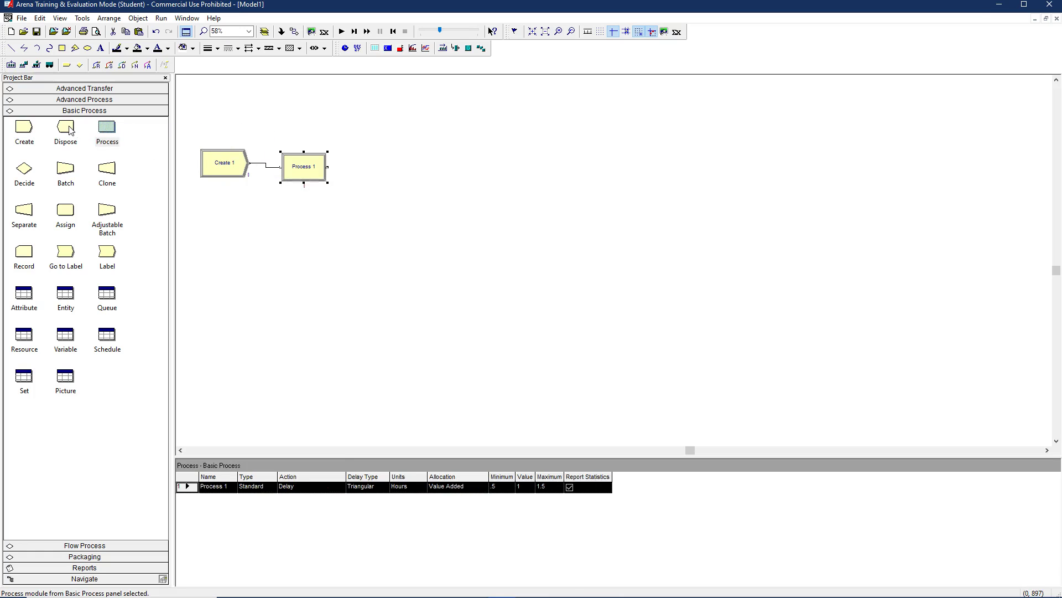
{"action": "left_click_drag", "start_coordinate": [70, 130], "coordinate": [363, 165]}
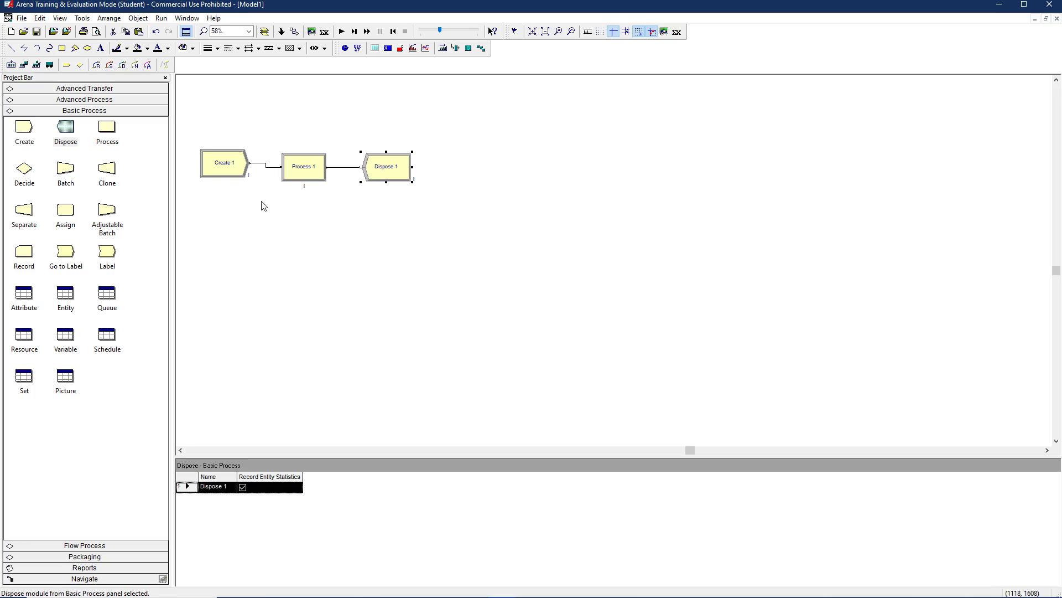
Step: Open the Create module's properties and examine the available names and the type options for time between arrivals
{"action": "double_click", "coordinate": [233, 165]}
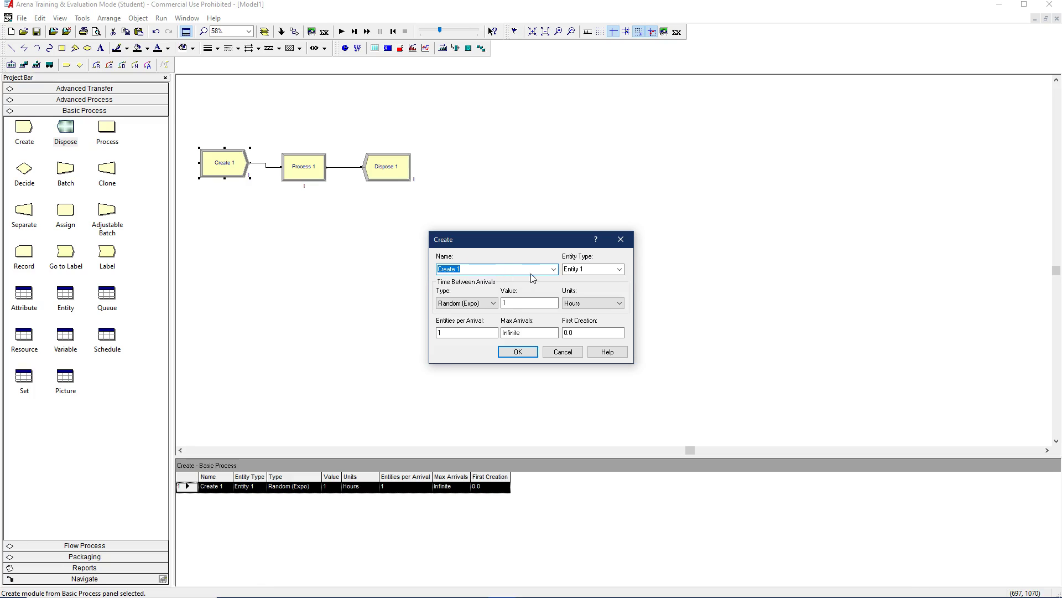
{"action": "left_click", "coordinate": [553, 269]}
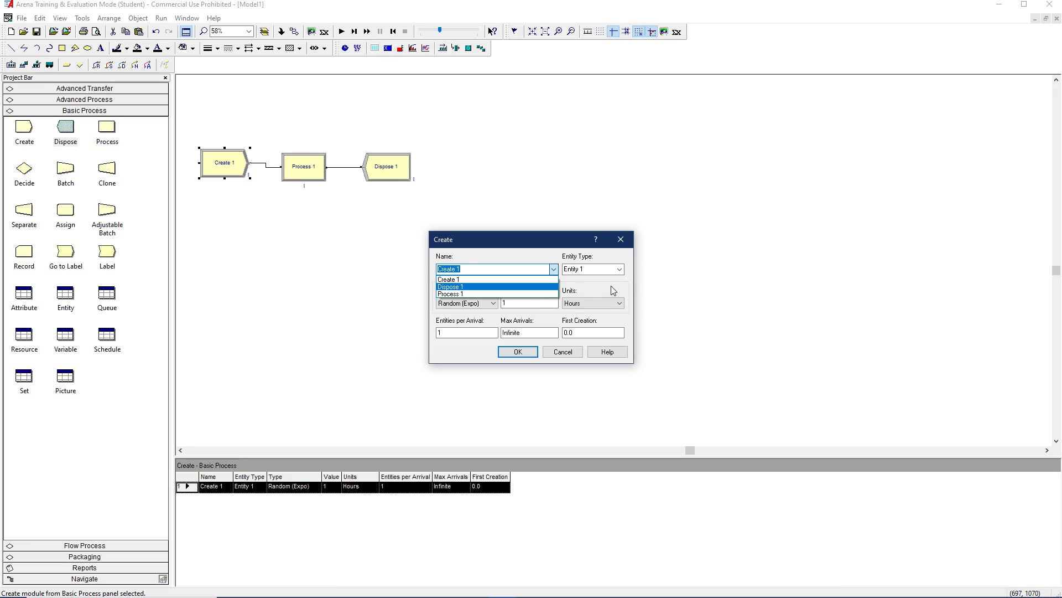
{"action": "left_click", "coordinate": [632, 281]}
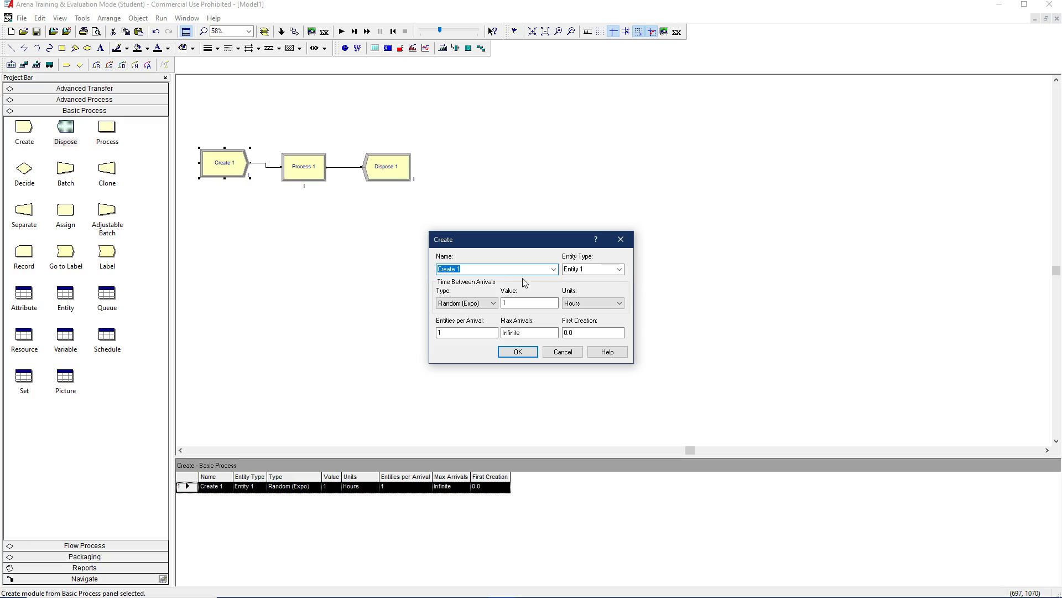
{"action": "left_click", "coordinate": [494, 304]}
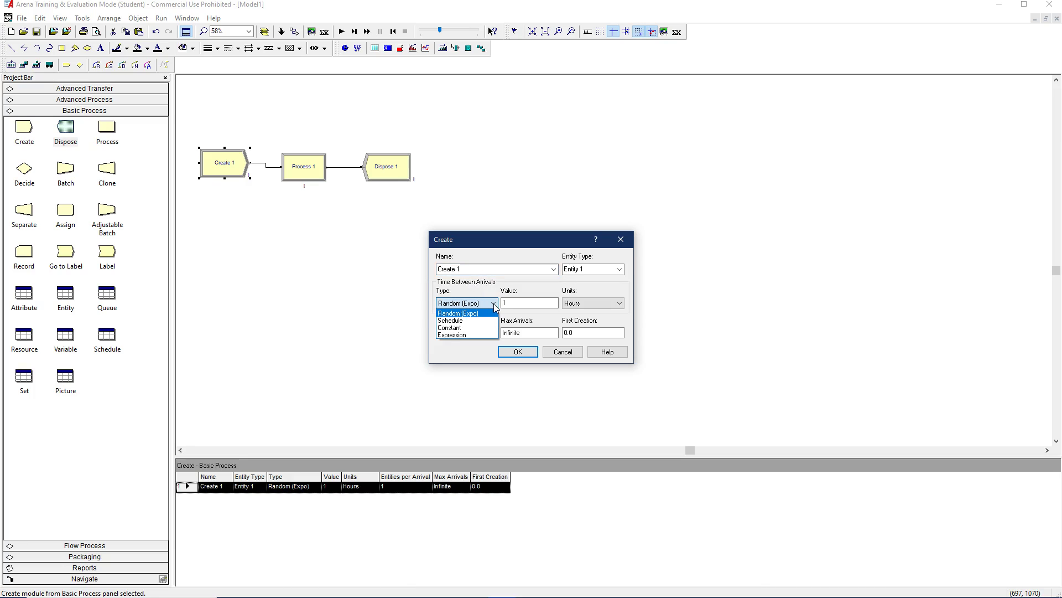
{"action": "left_click", "coordinate": [495, 304]}
{"action": "left_click", "coordinate": [493, 305]}
{"action": "left_click", "coordinate": [494, 305]}
{"action": "left_click", "coordinate": [469, 306]}
{"action": "left_click", "coordinate": [443, 294]}
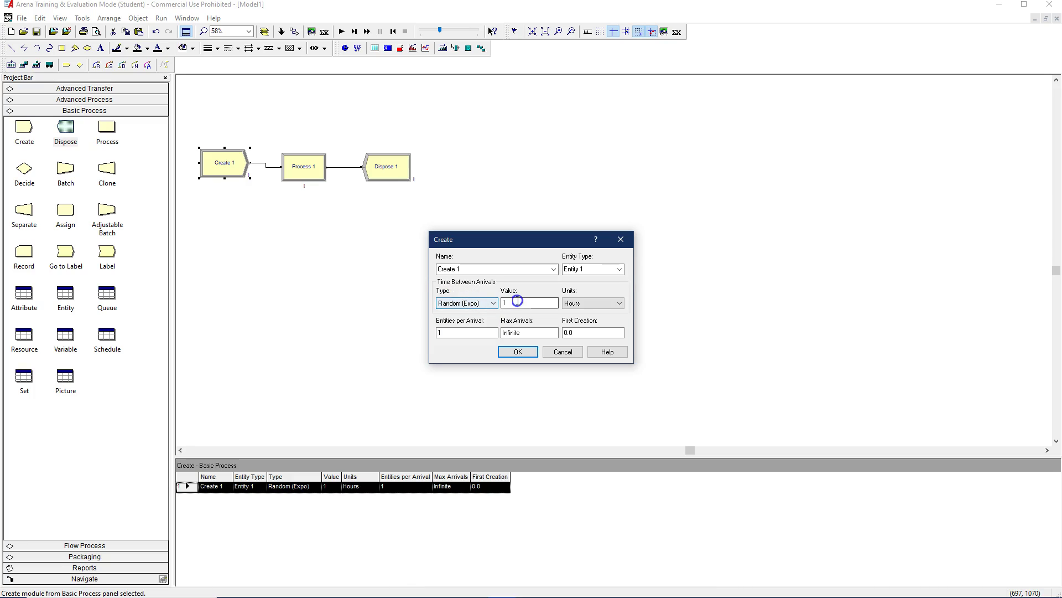
Step: Review the Create module's time units, entities per arrival, max arrivals and first creation fields, and accept the dialog without changes
{"action": "left_click", "coordinate": [603, 303]}
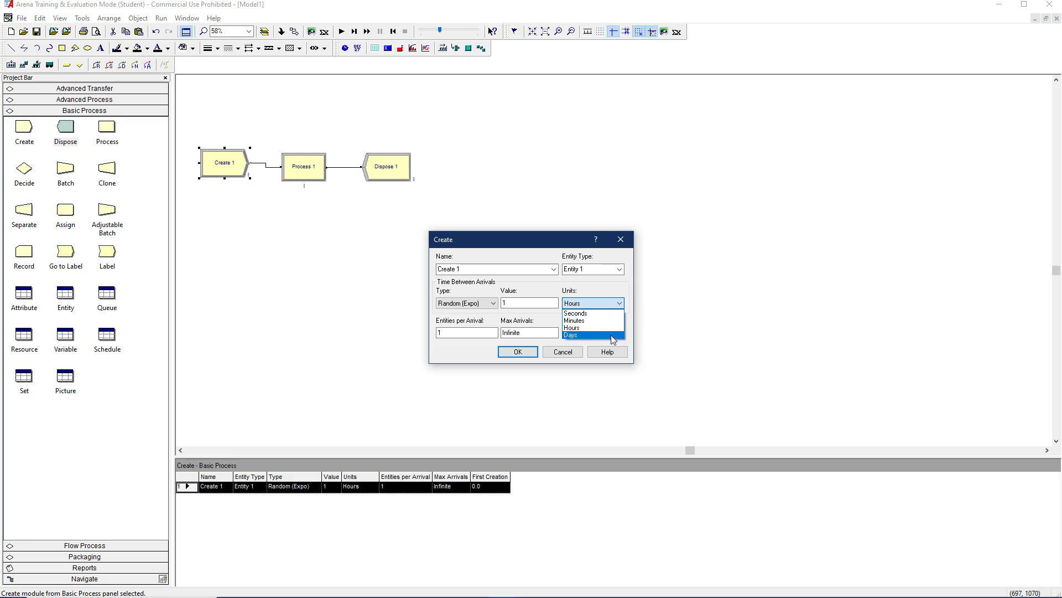
{"action": "left_click", "coordinate": [634, 336]}
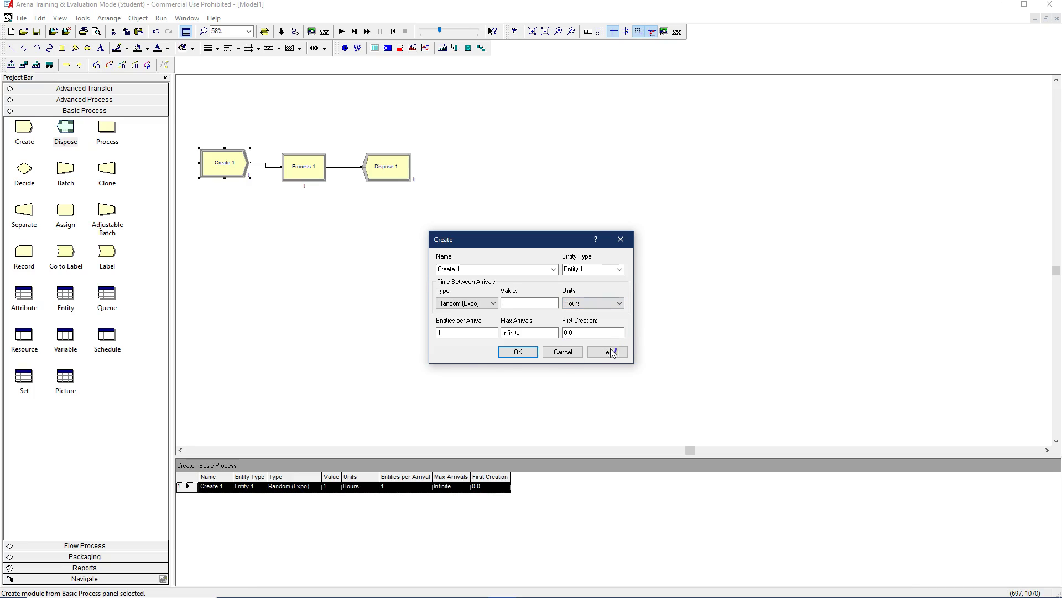
{"action": "left_click", "coordinate": [465, 334]}
{"action": "left_click", "coordinate": [523, 335]}
{"action": "left_click", "coordinate": [591, 331]}
{"action": "left_click", "coordinate": [591, 333]}
{"action": "left_click", "coordinate": [440, 333]}
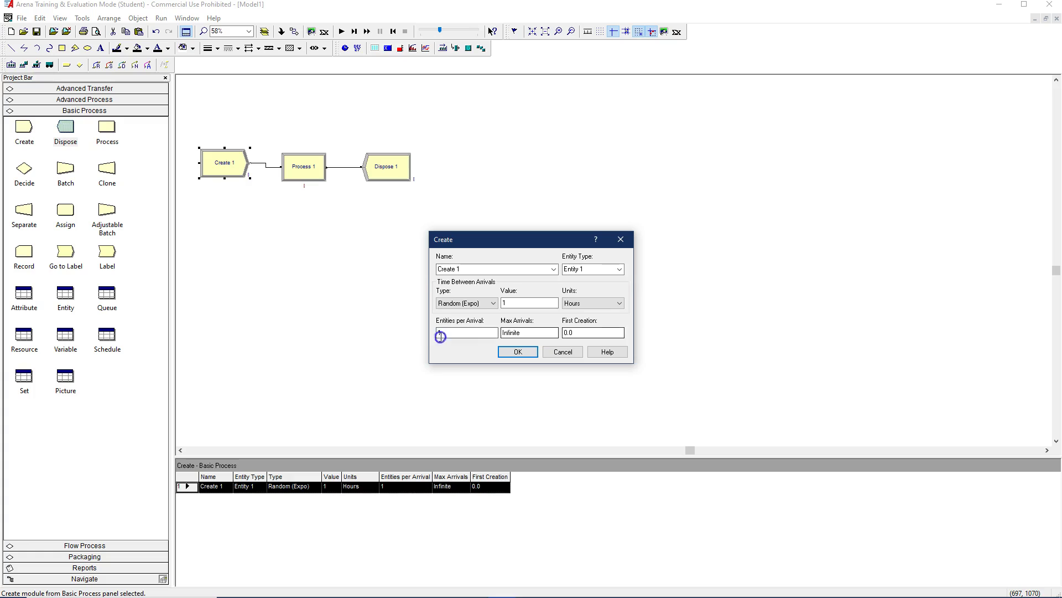
{"action": "left_click", "coordinate": [516, 353]}
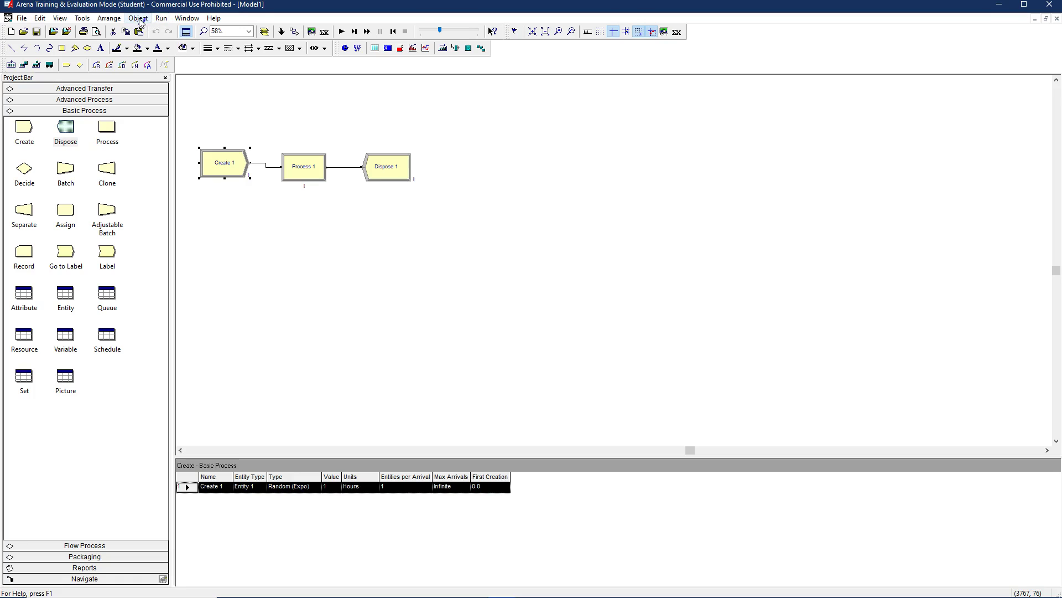
Step: Run the simulation of the Create–Process–Dispose model, and end the run to return to editing
{"action": "left_click", "coordinate": [159, 19]}
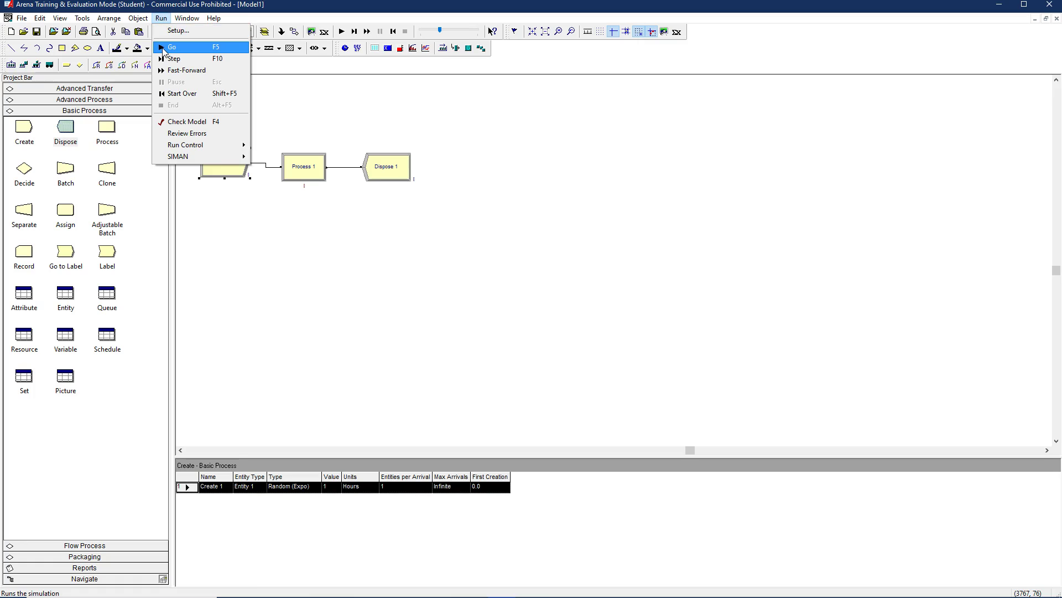
{"action": "left_click", "coordinate": [166, 48]}
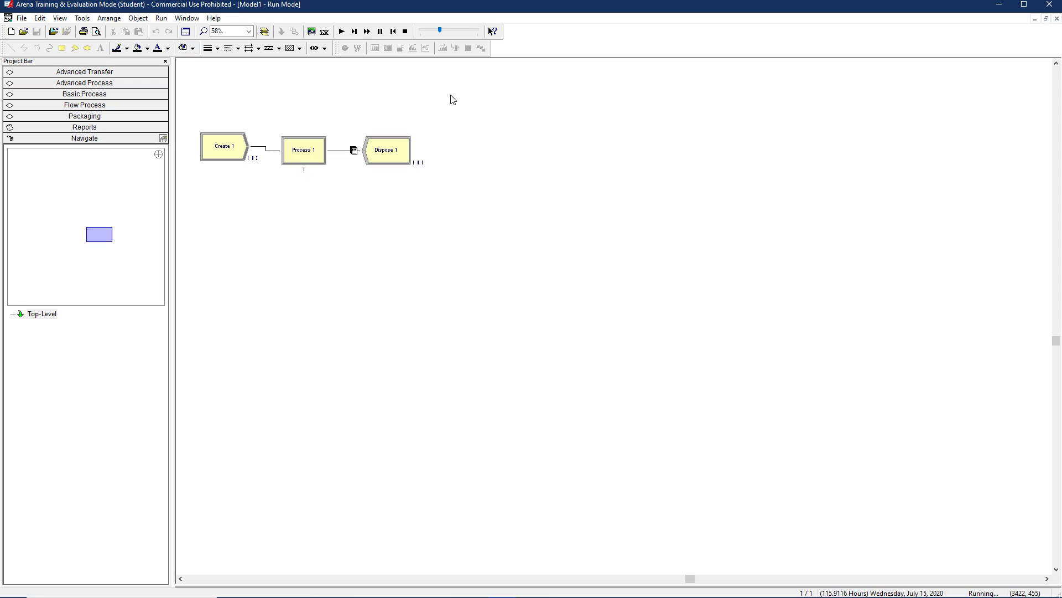
{"action": "left_click", "coordinate": [164, 19]}
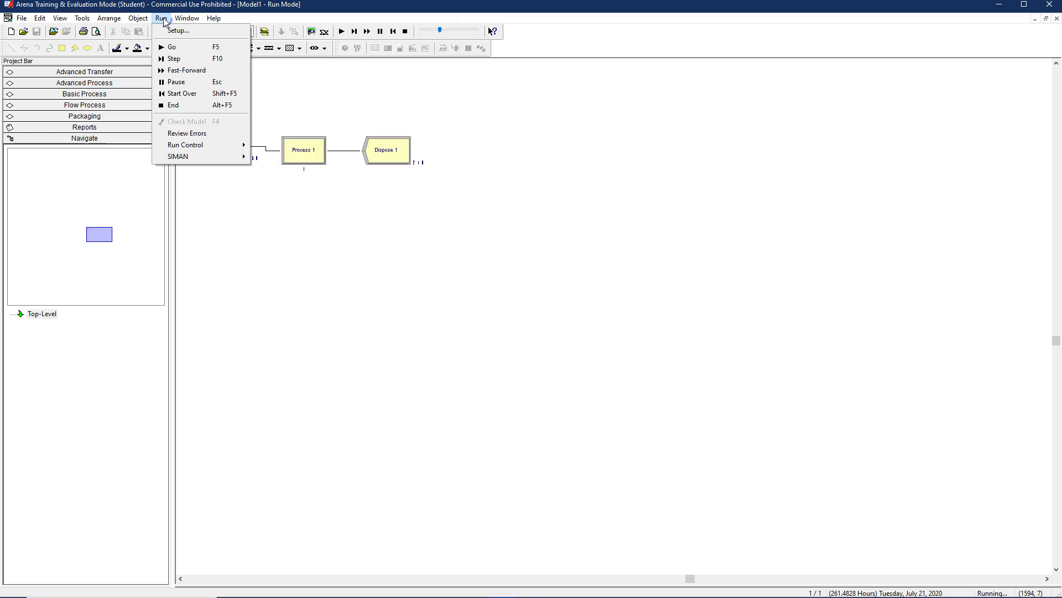
{"action": "left_click", "coordinate": [173, 107]}
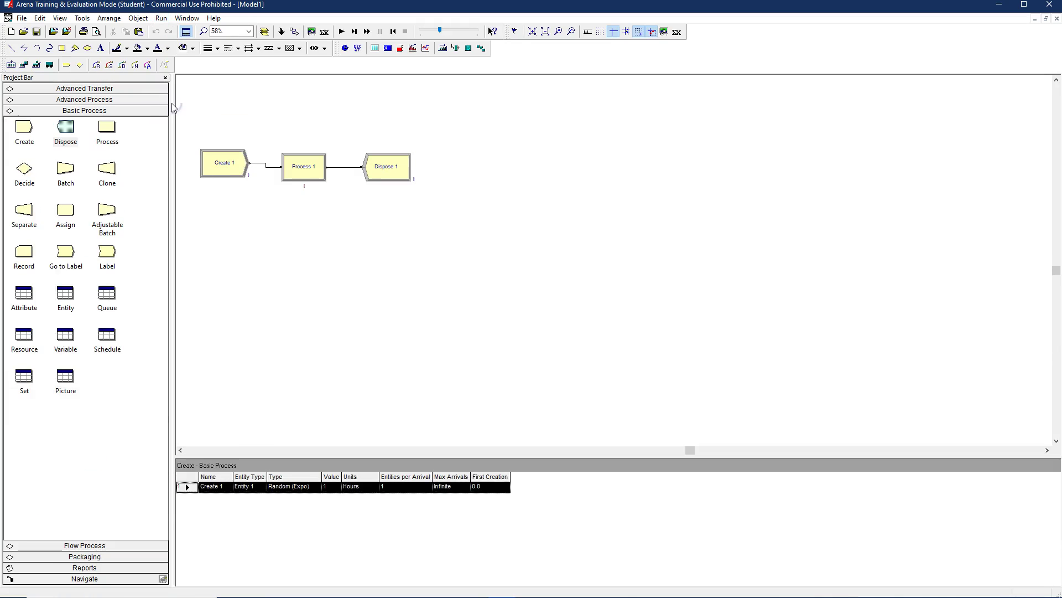